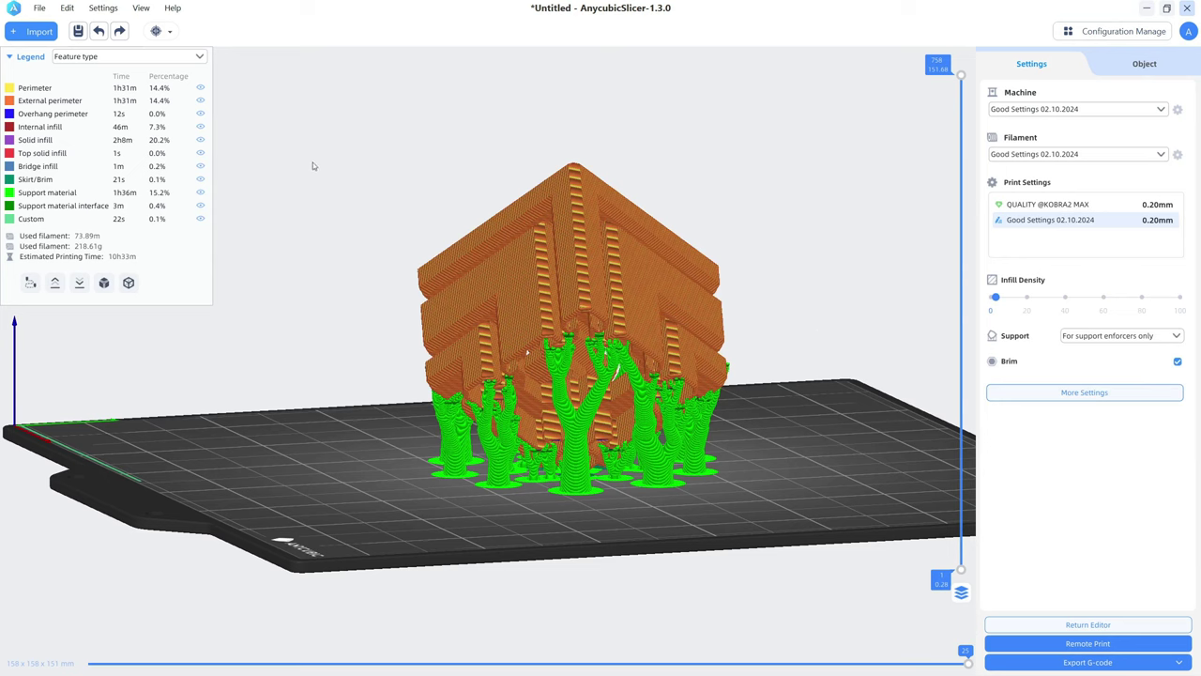
Inspect the sliced model's tree supports, check the available support placement options, and return to the model editor
drag(706, 474, 825, 460)
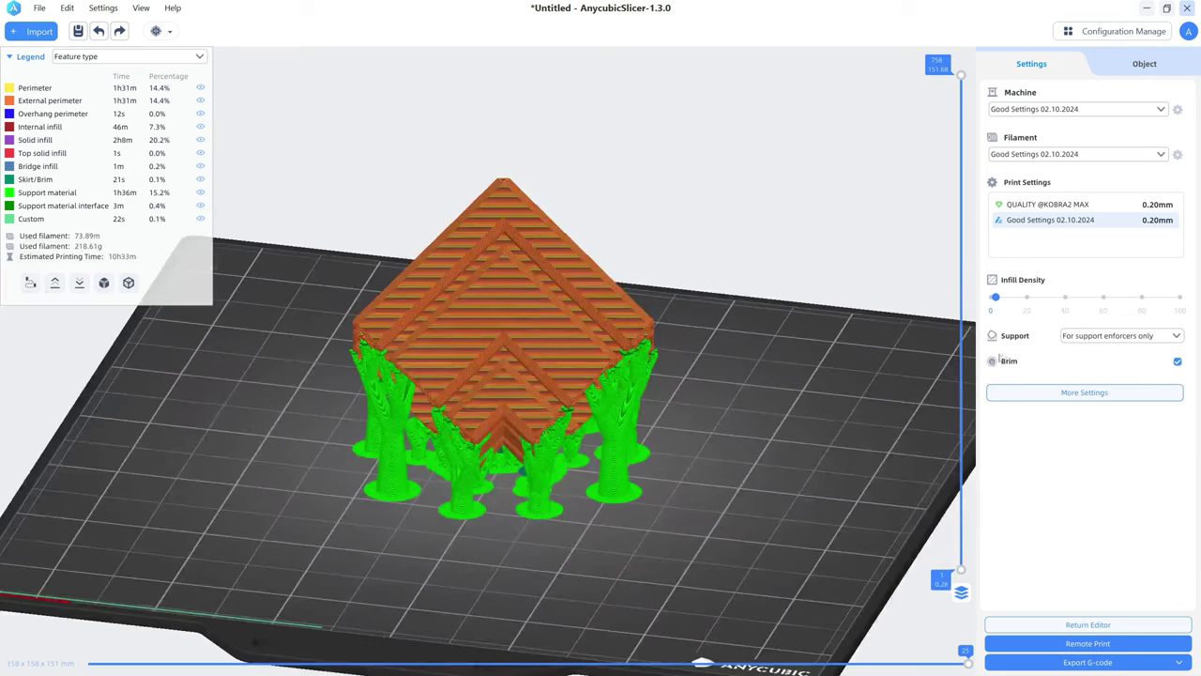
click(1134, 341)
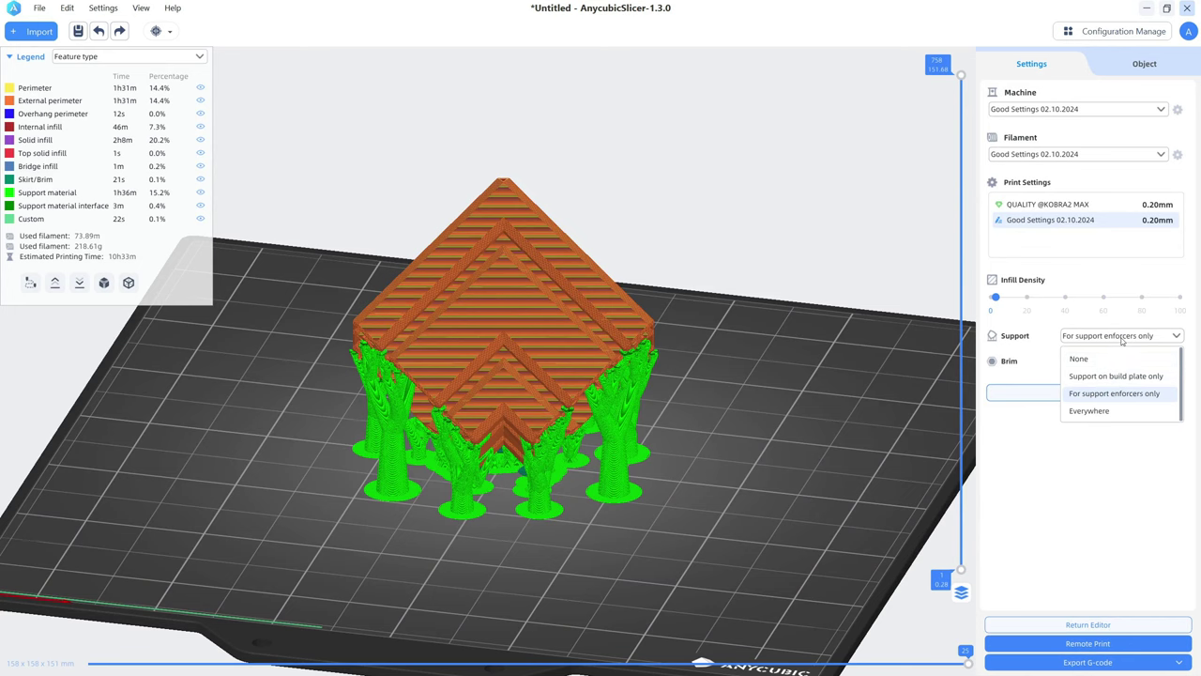
click(1121, 340)
drag(788, 441, 771, 502)
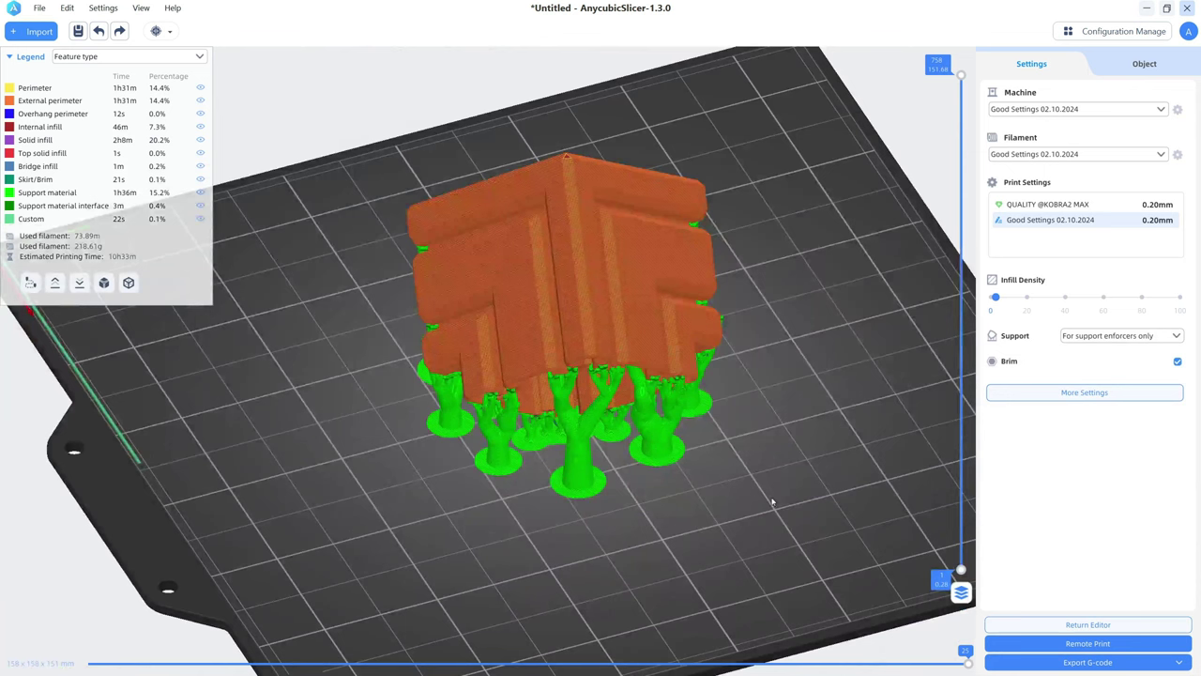
click(1107, 625)
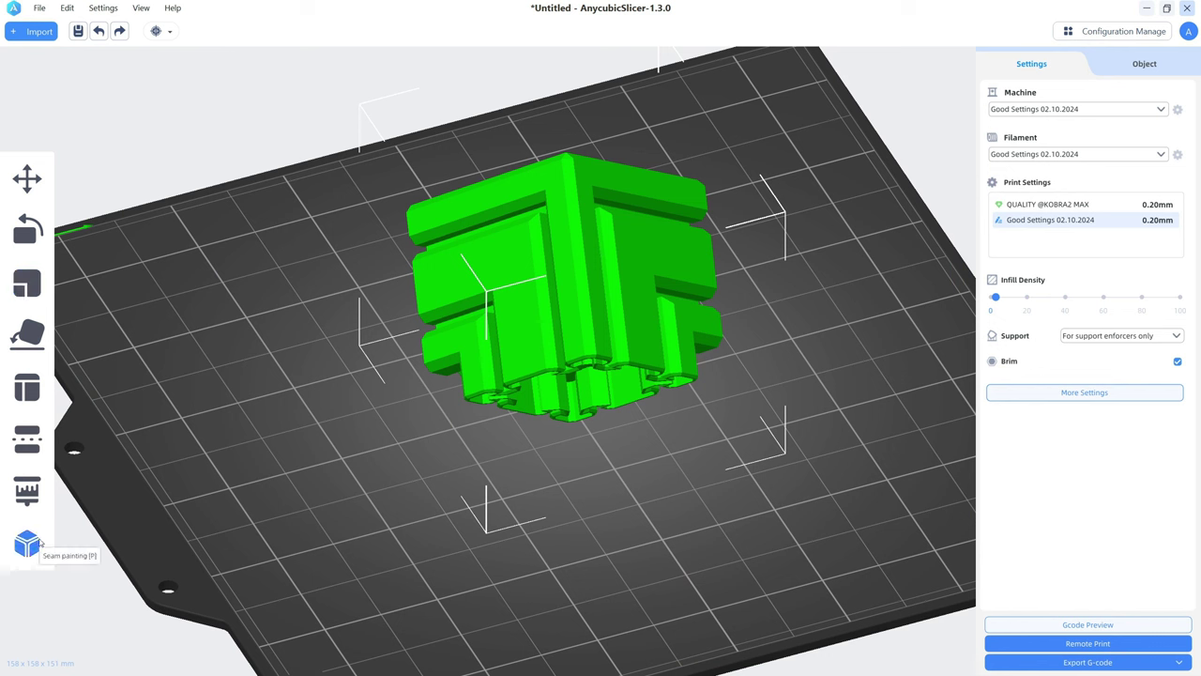
mouse_move(781, 537)
mouse_down()
mouse_move(778, 522)
mouse_move(829, 512)
mouse_move(563, 422)
mouse_move(282, 357)
mouse_up()
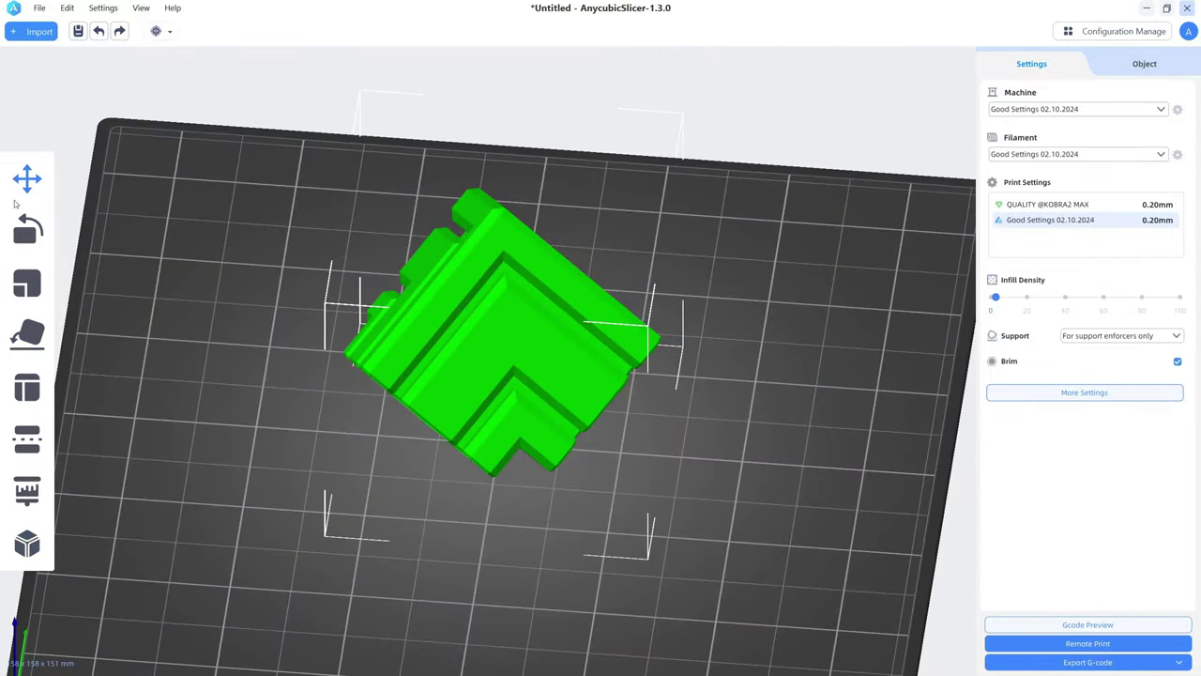
Review the layer height and first layer height in the detailed print settings, and close the settings
click(1064, 394)
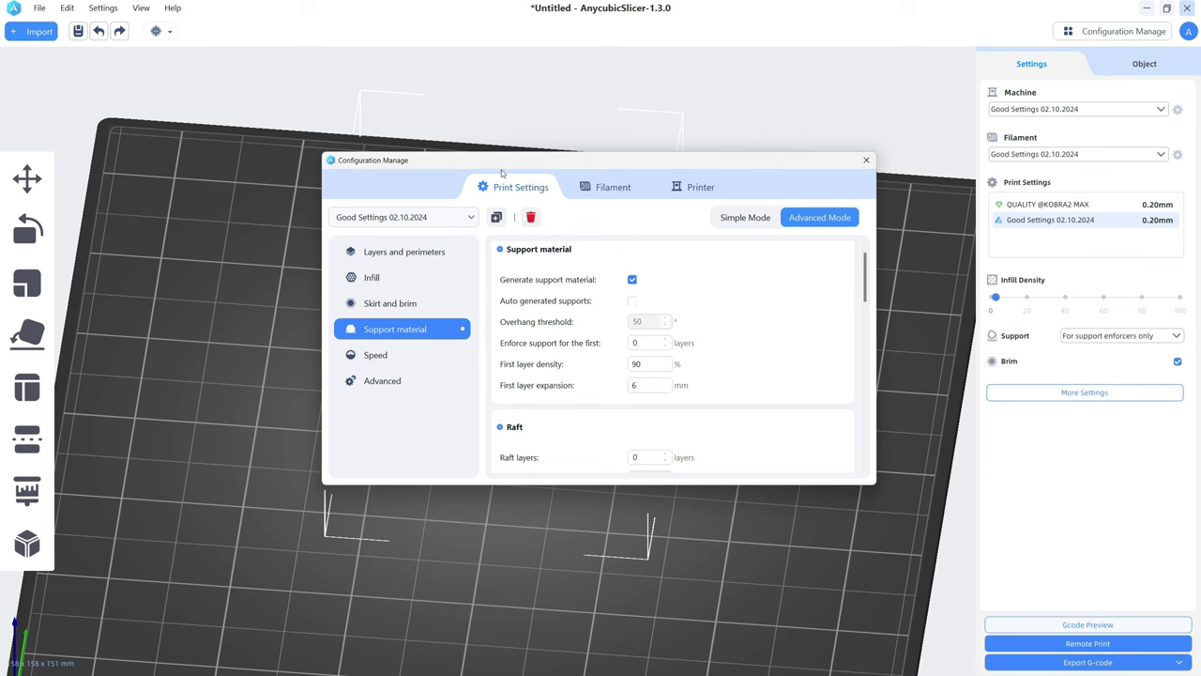
click(379, 254)
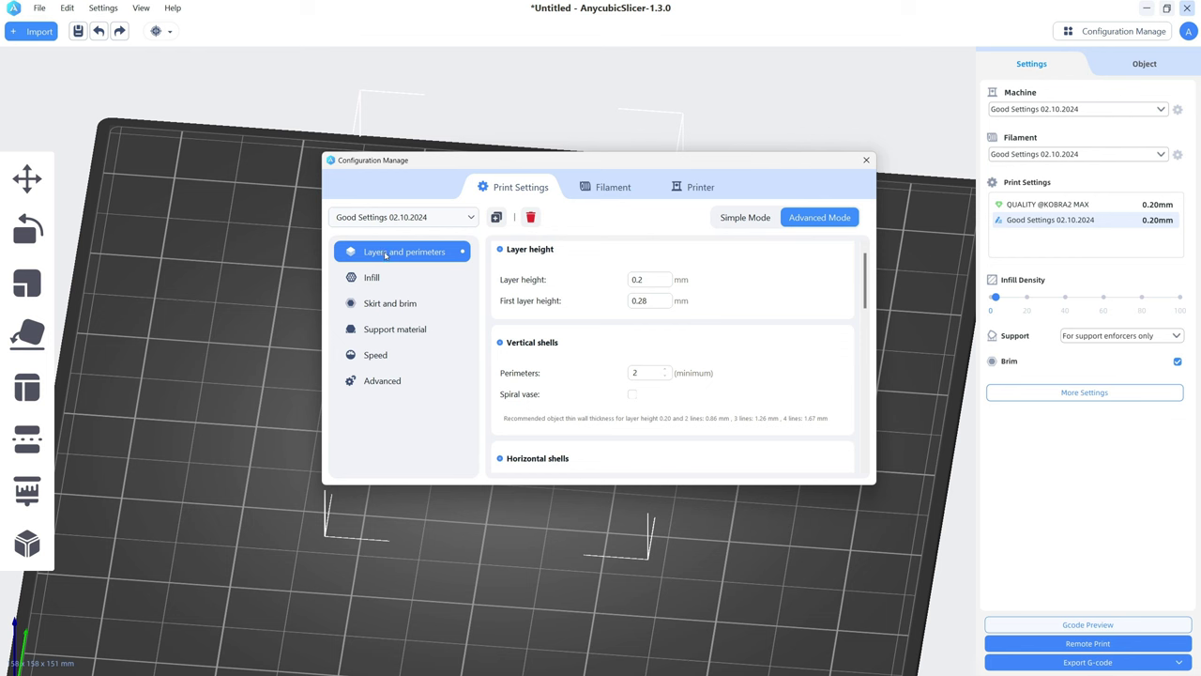
double_click(640, 300)
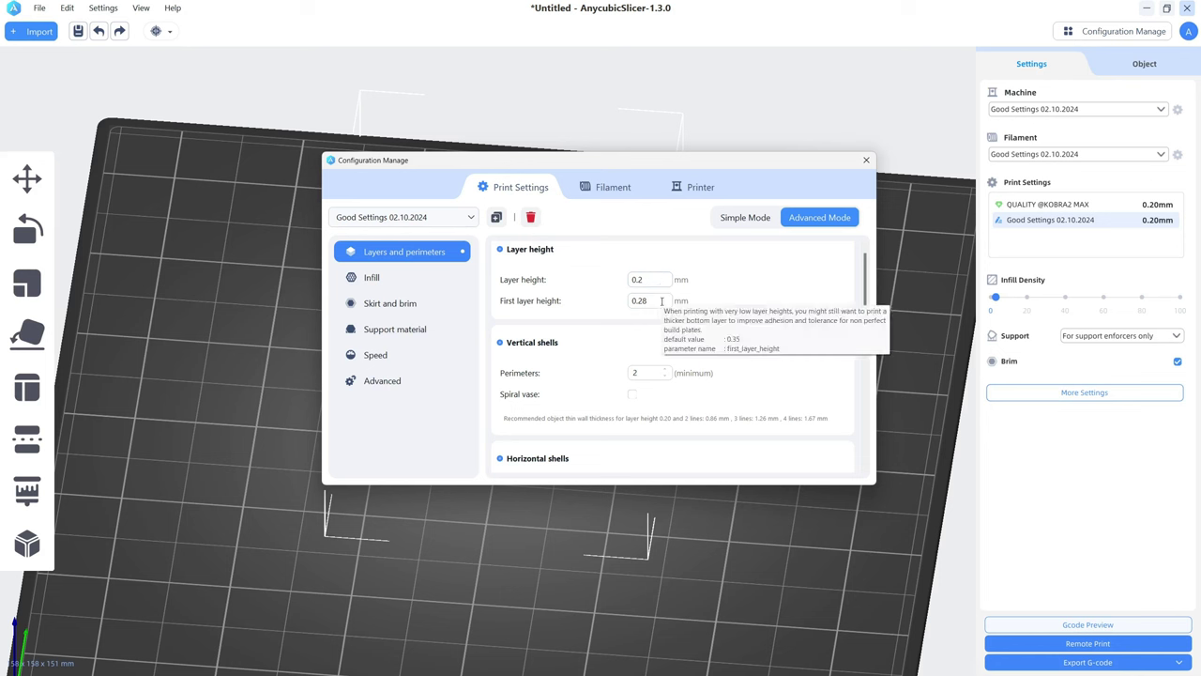
double_click(637, 279)
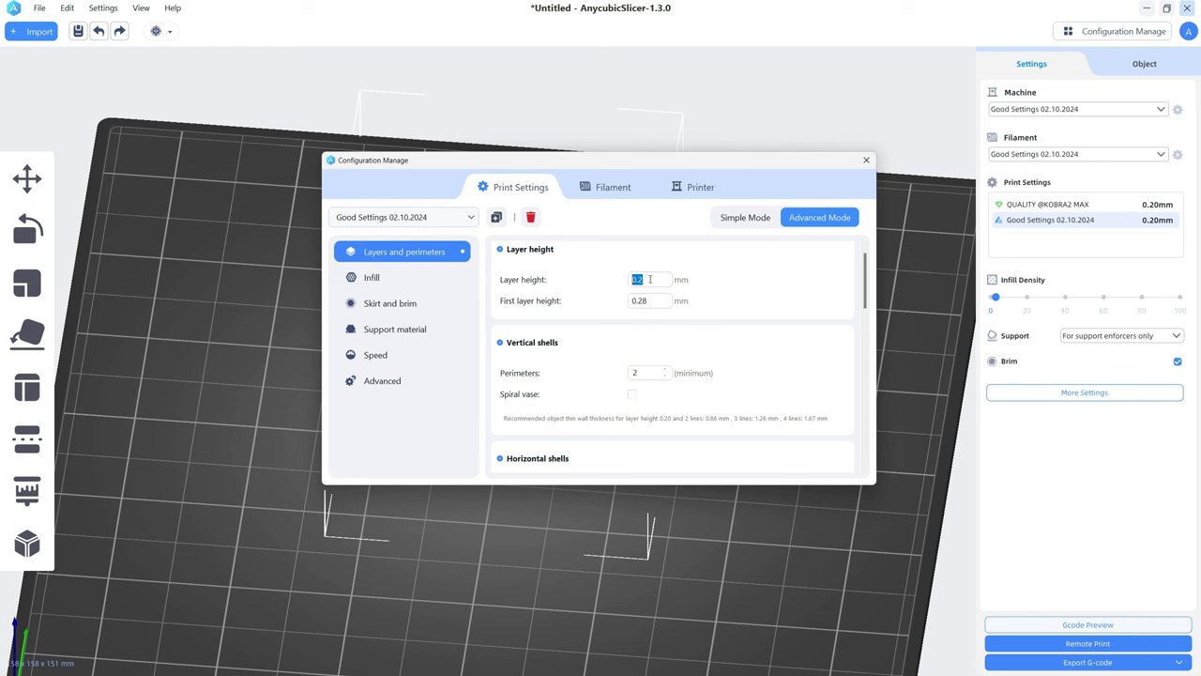
click(660, 277)
key(shift+Left)
key(Tab)
double_click(640, 279)
double_click(643, 301)
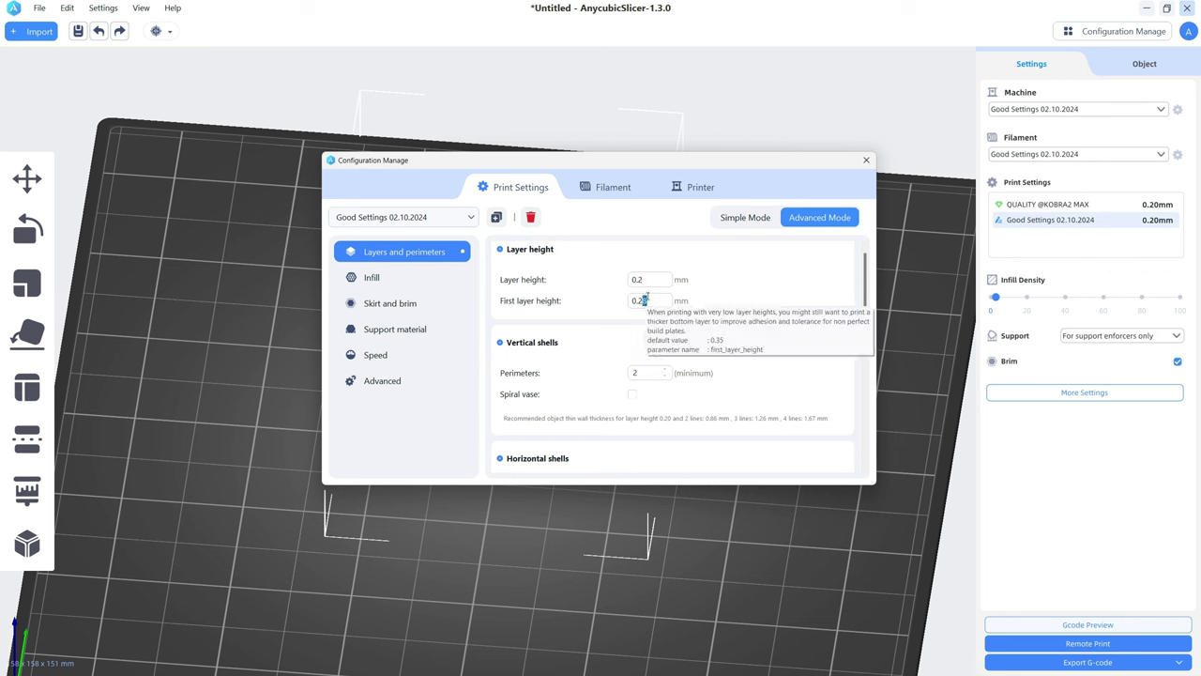
click(645, 279)
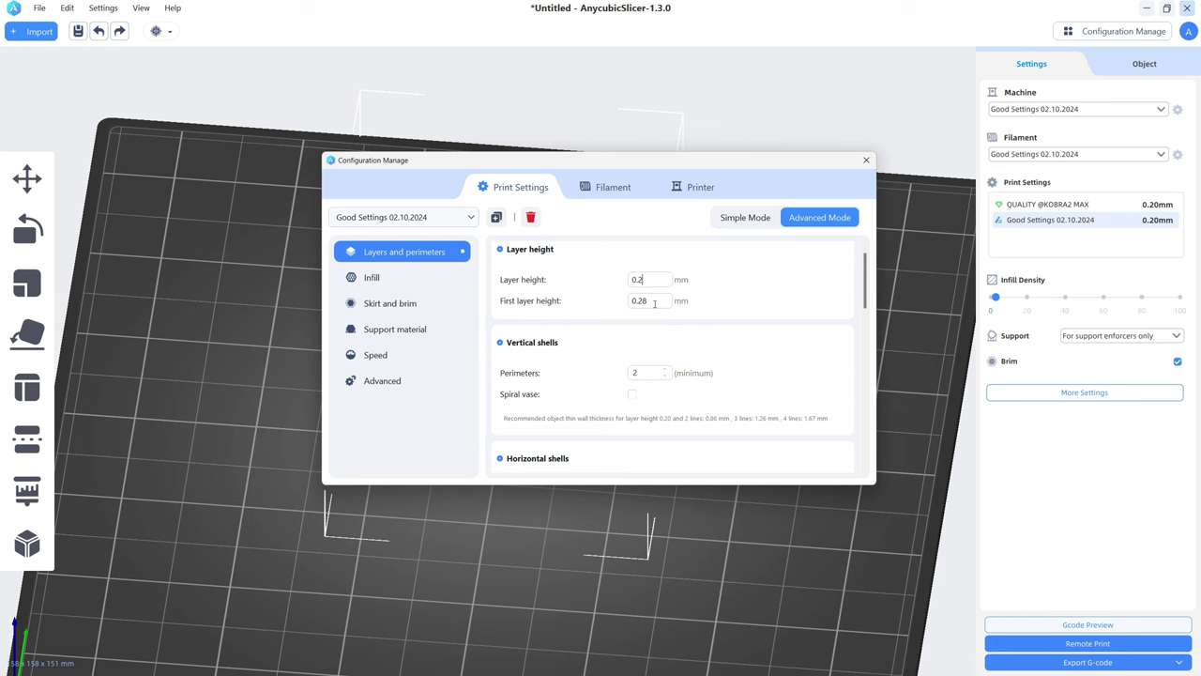
double_click(646, 301)
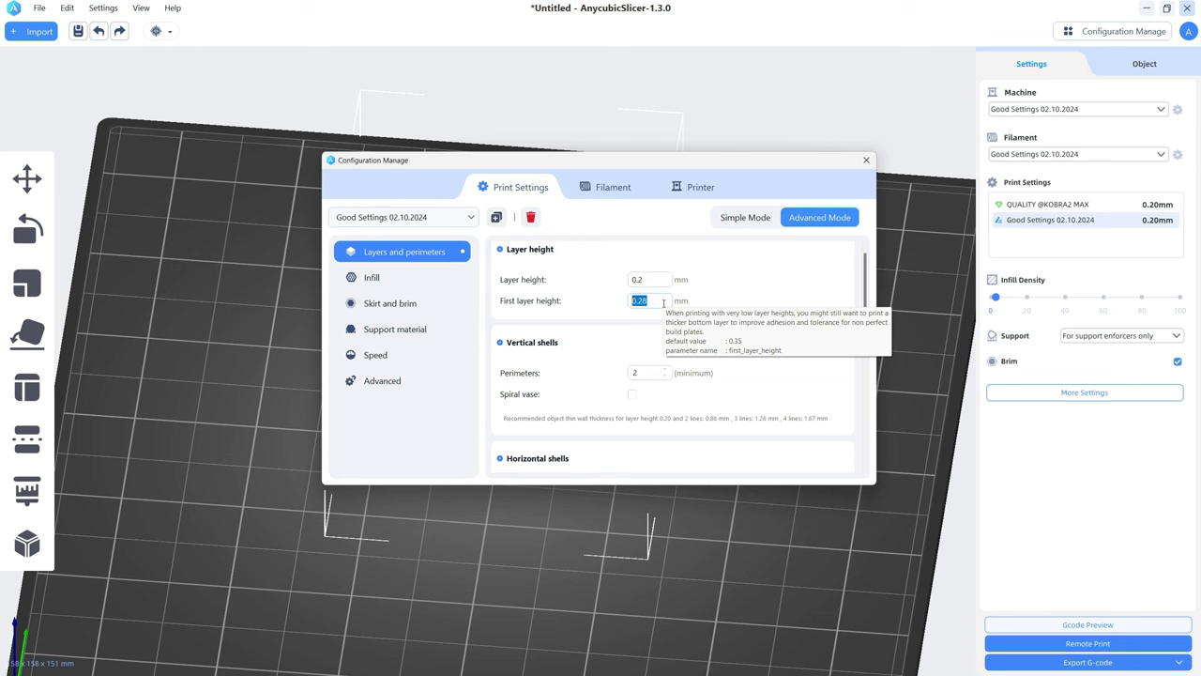
scroll(741, 326, down, 1)
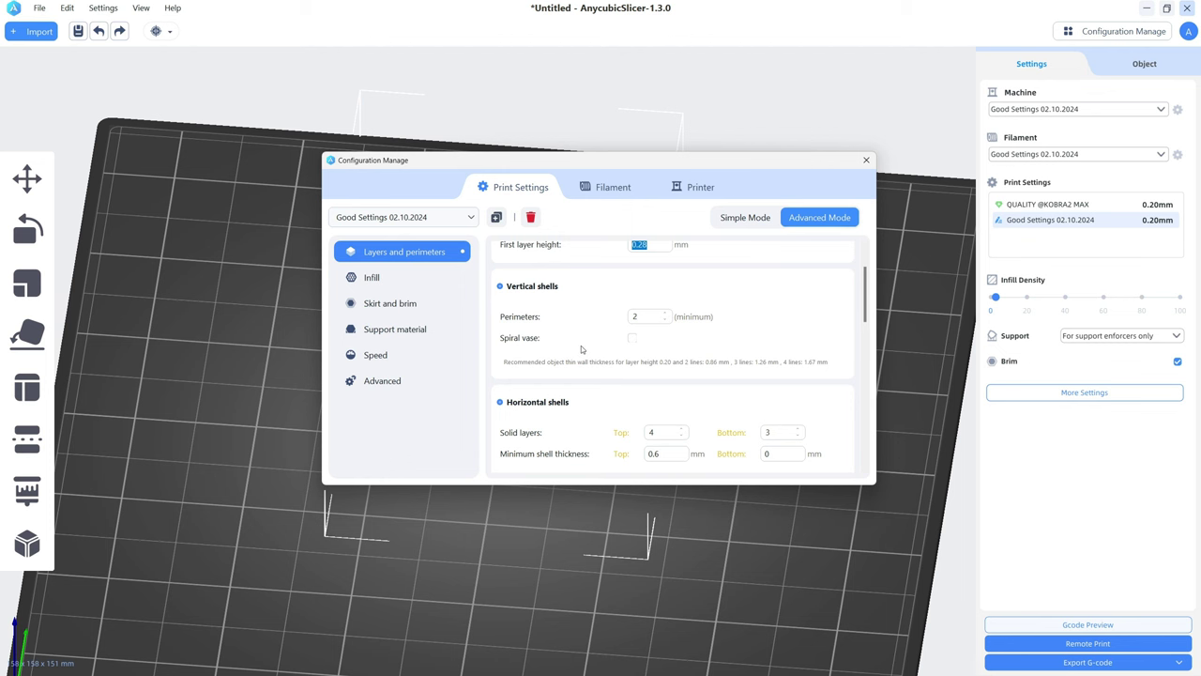
click(866, 159)
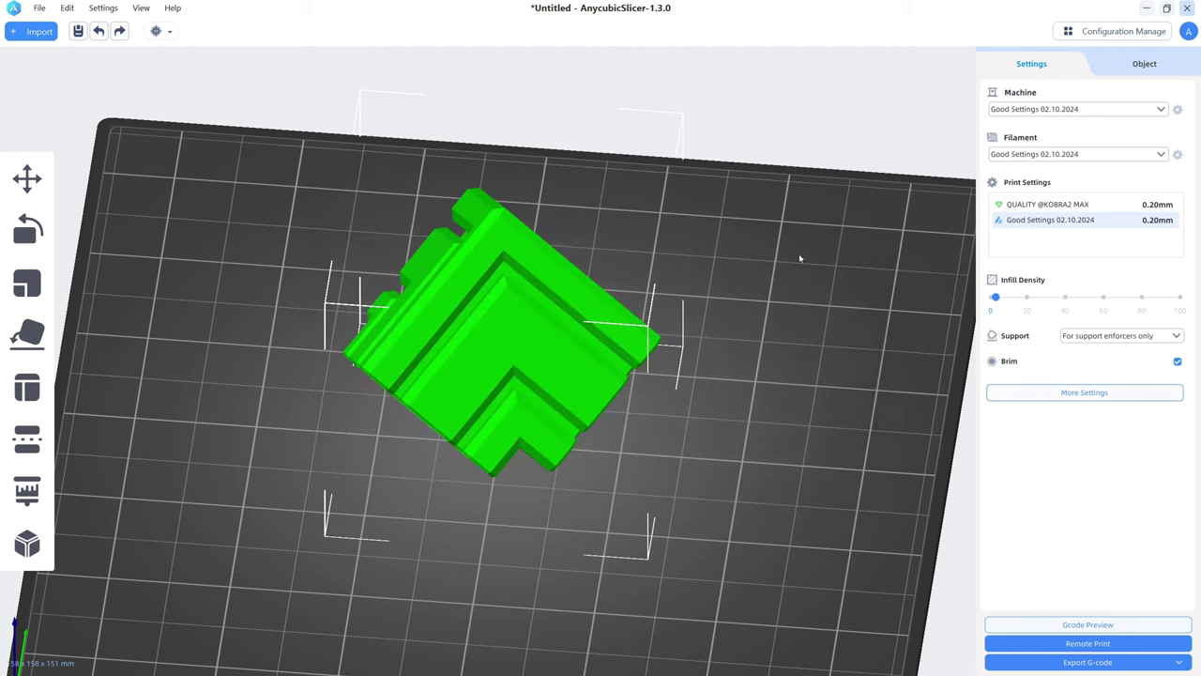
Preview the sliced G-code with the displayed layers lowered to about layer 364, and zoom in on the cut walls
click(1107, 625)
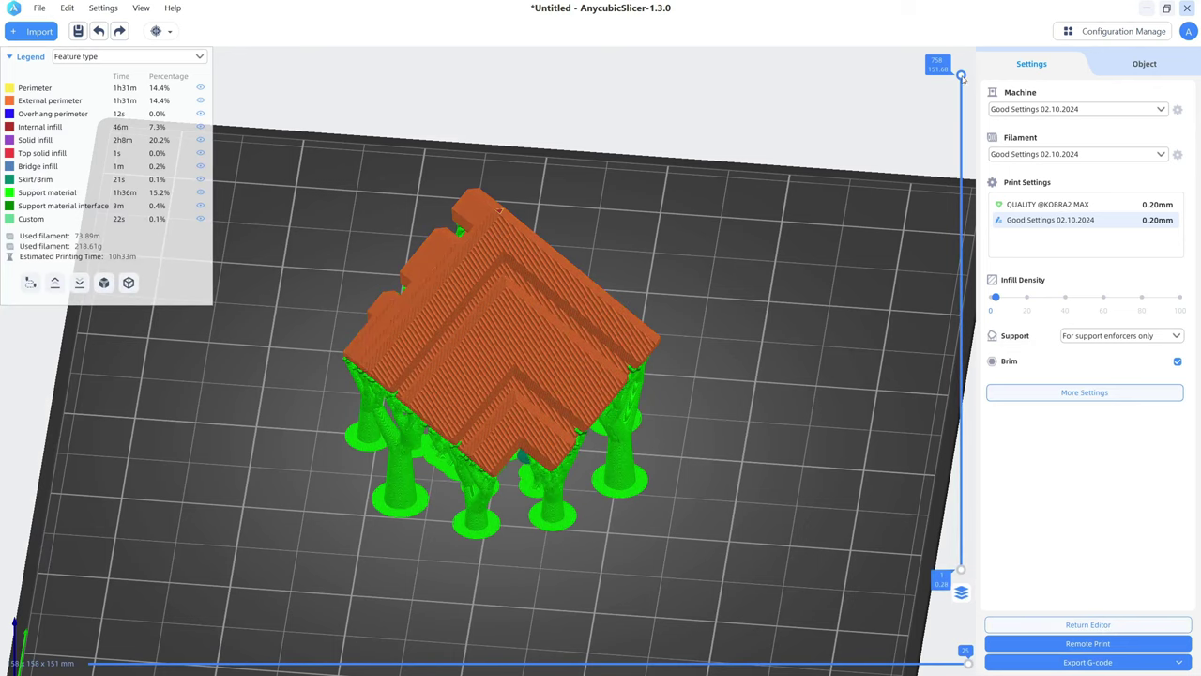
drag(961, 73, 962, 317)
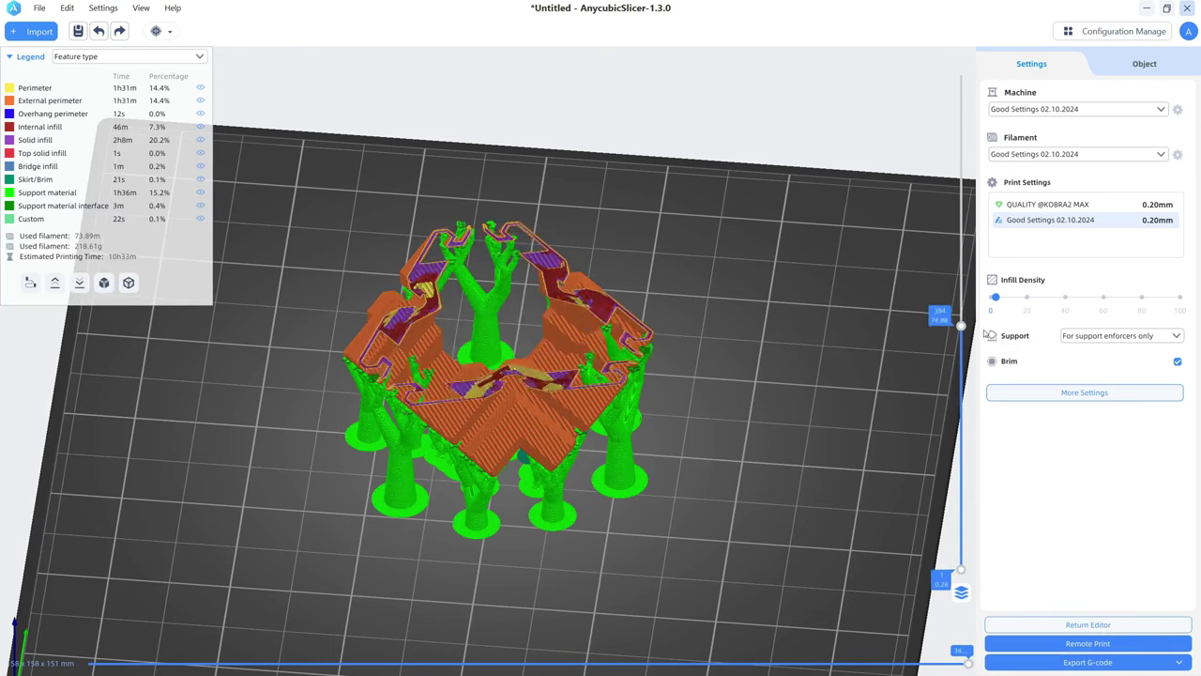
drag(619, 310, 598, 463)
scroll(598, 463, up, 10)
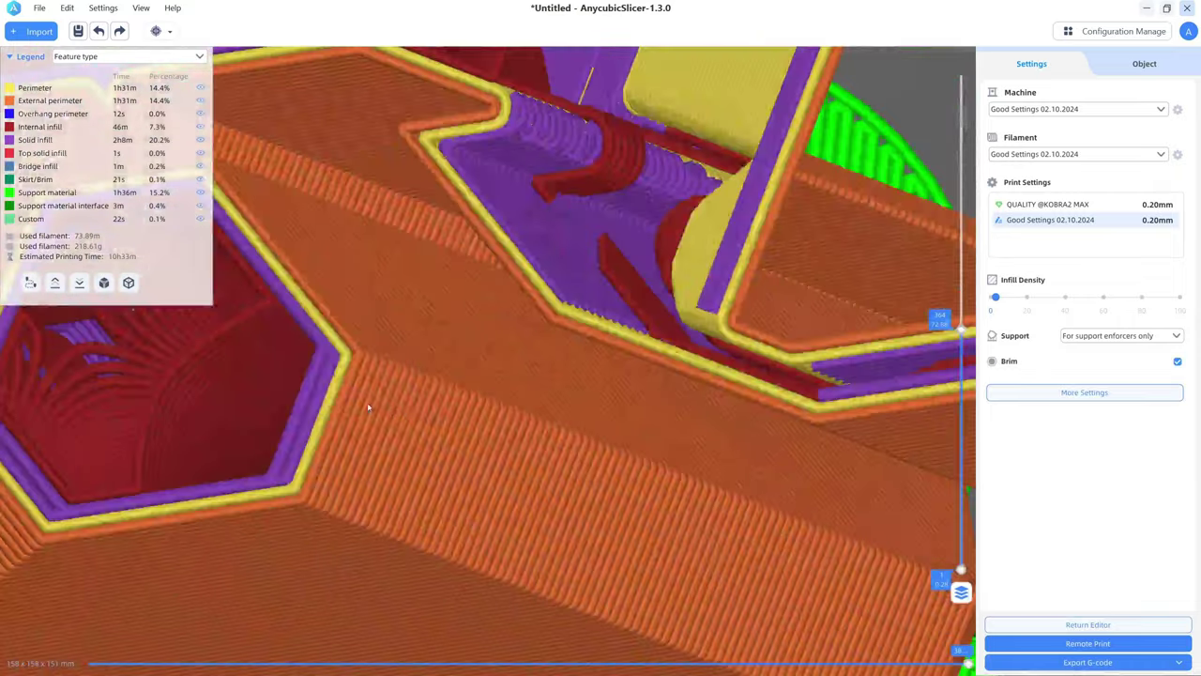
Examine the walls around the hexagonal opening by hiding and reshowing the Perimeter lines
right_drag(368, 407, 629, 551)
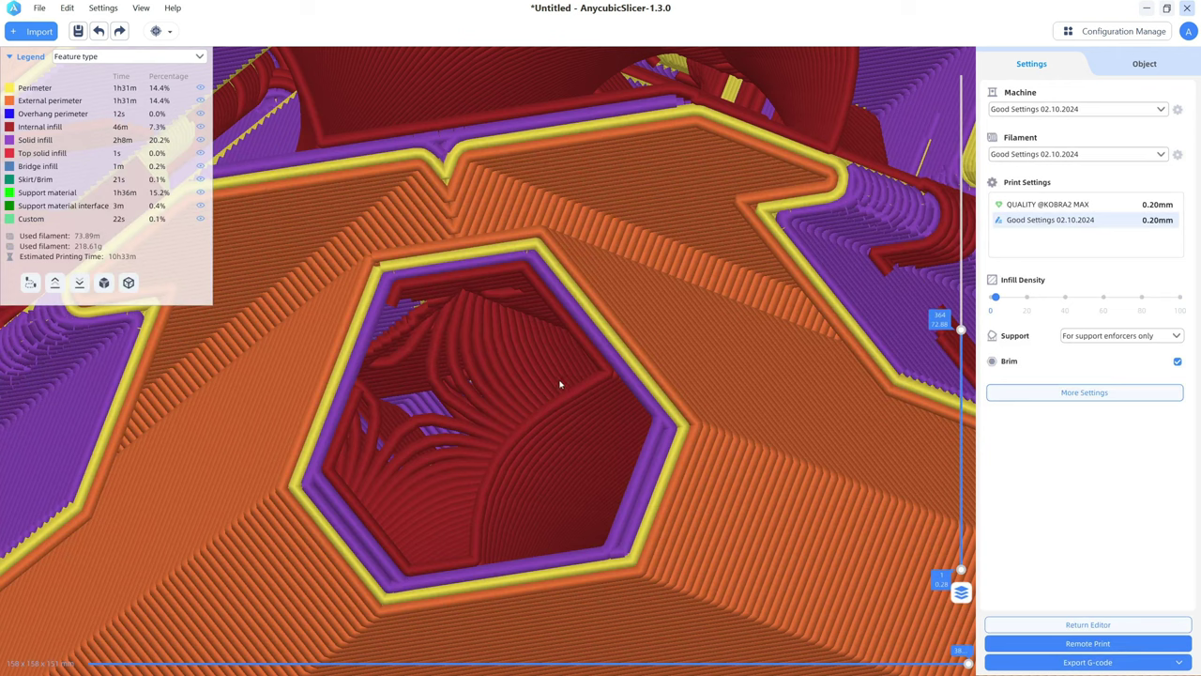
drag(452, 365, 477, 409)
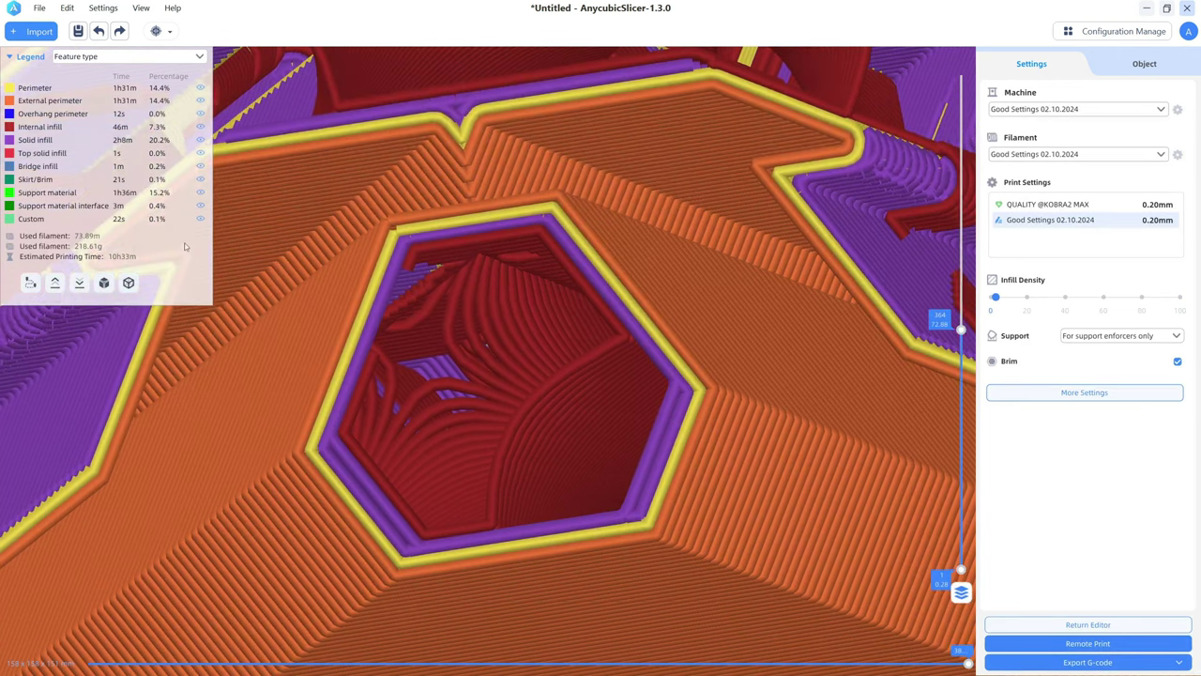
click(42, 87)
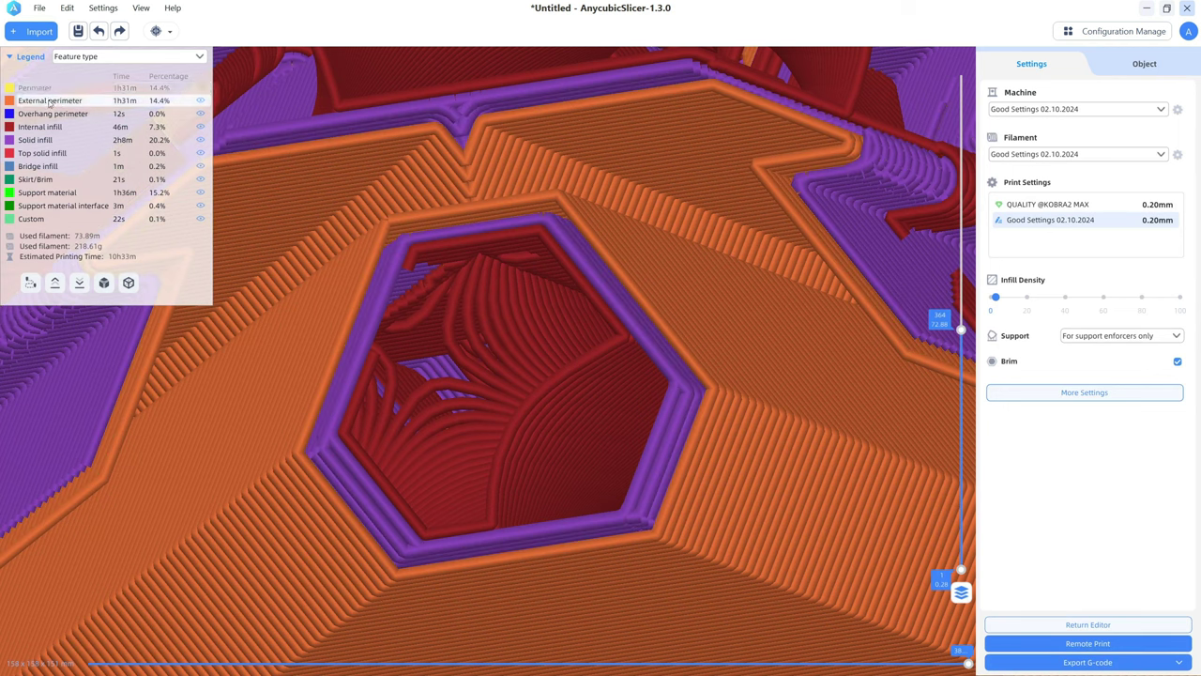
click(47, 88)
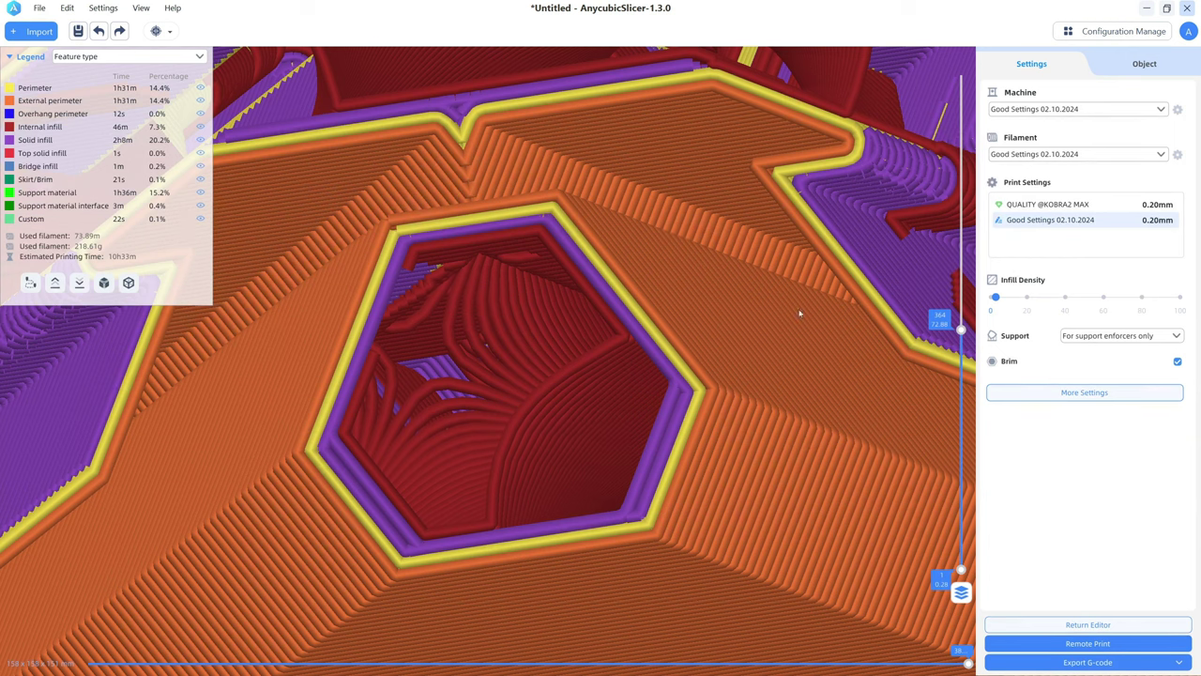
Set the minimum number of perimeters to 2 in the vertical shells settings, and close the settings
click(1083, 392)
click(657, 318)
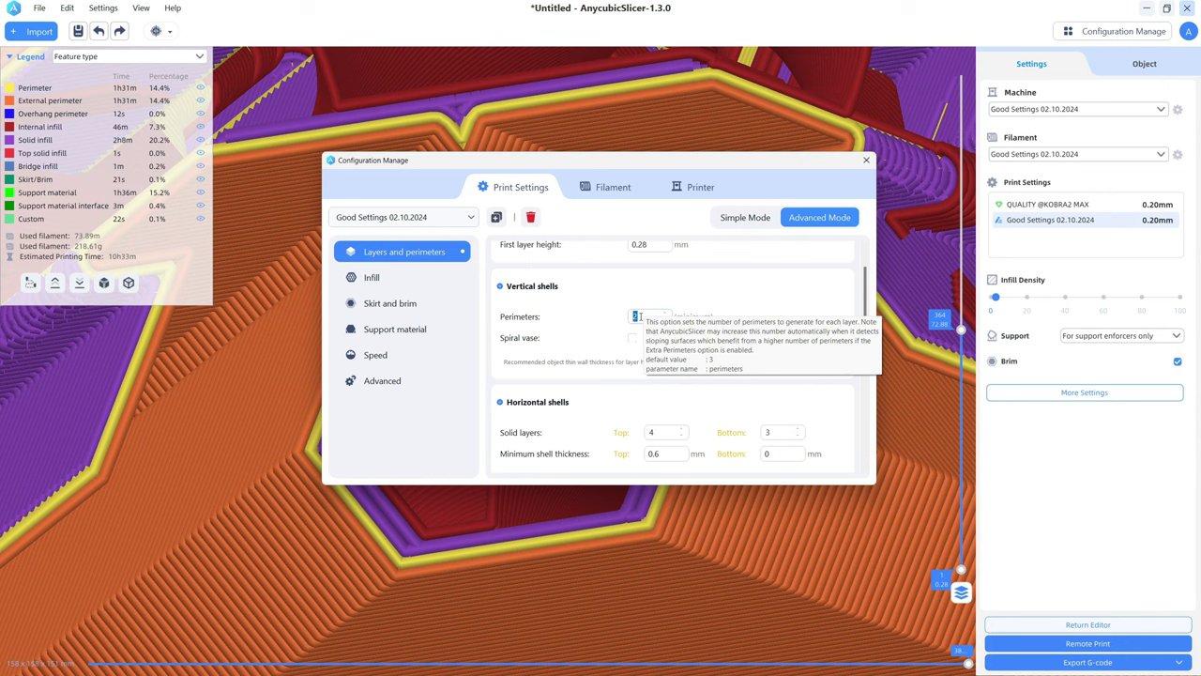
text(2)
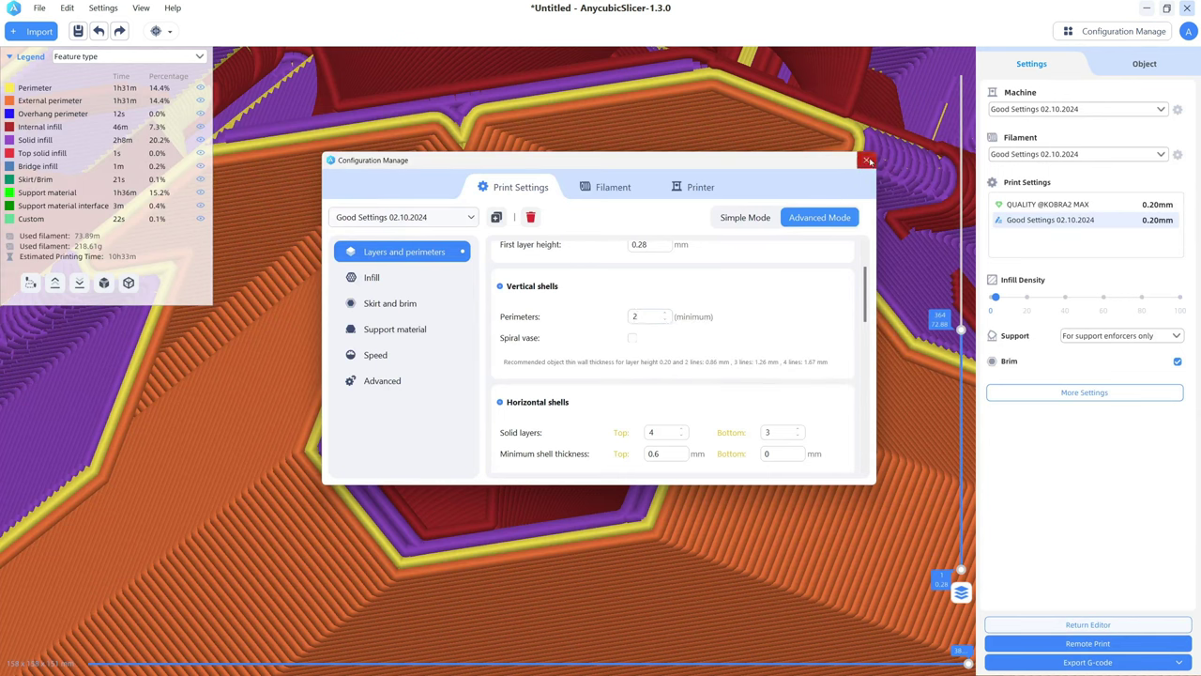
key(Escape)
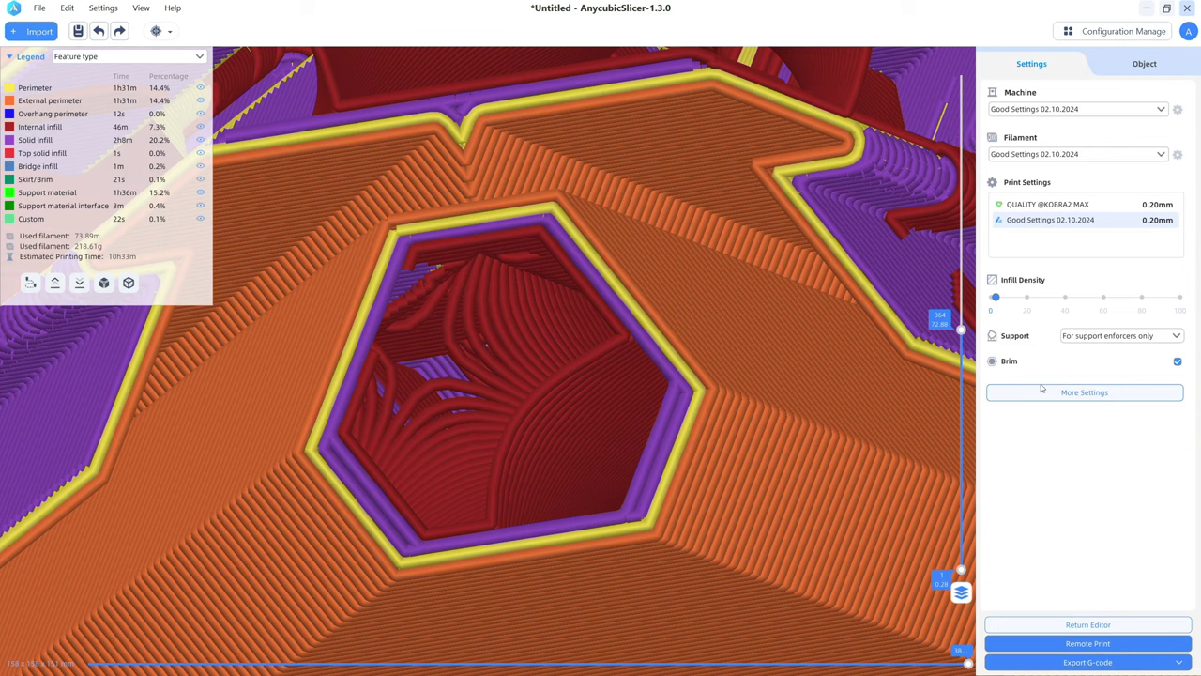
In the horizontal shells settings, check the top solid layers and set the bottom solid layers to 3
click(1069, 394)
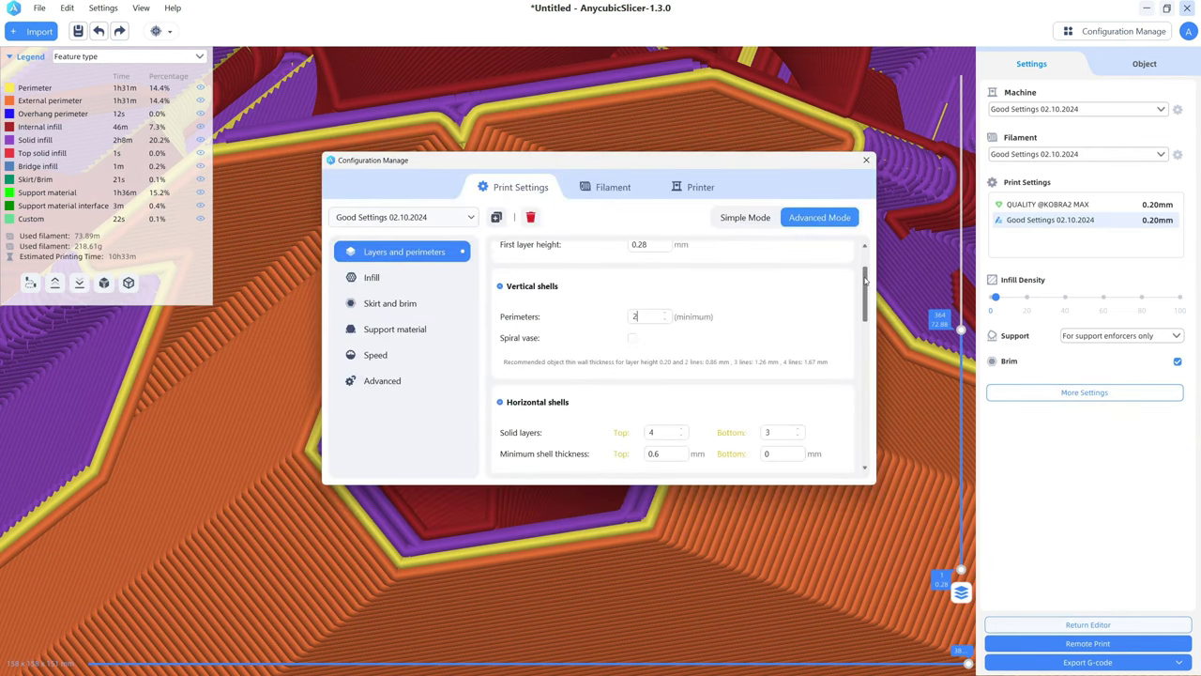
drag(866, 284, 866, 315)
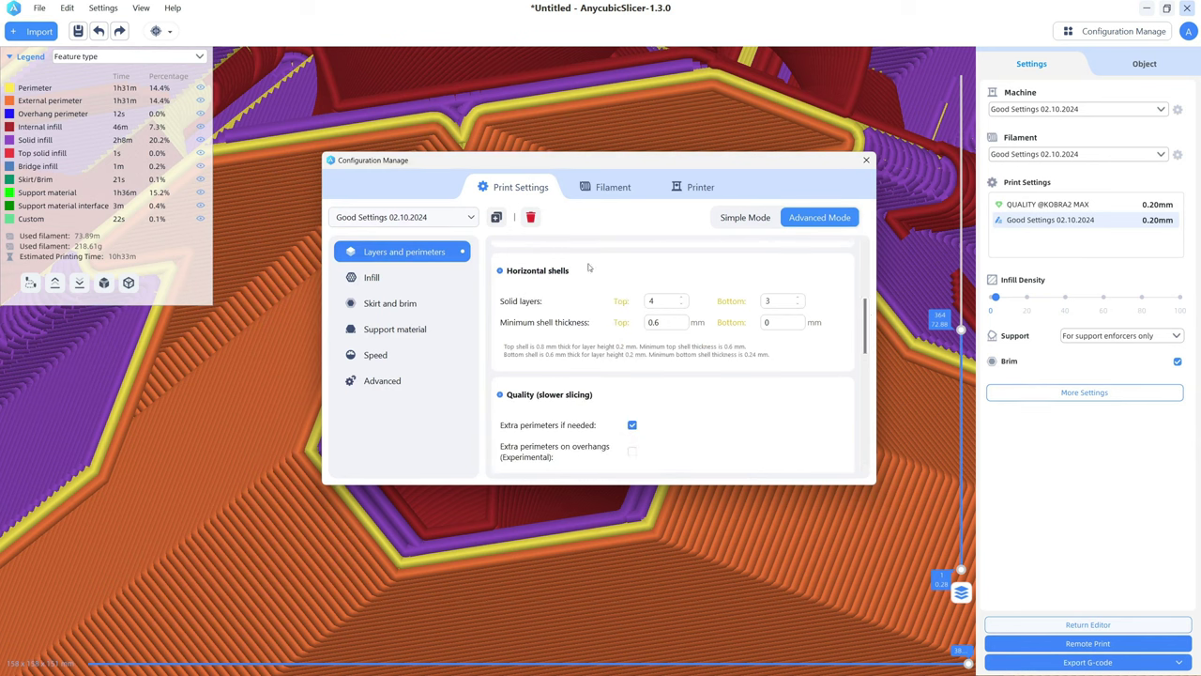
click(644, 299)
key(Tab)
text(3)
click(658, 305)
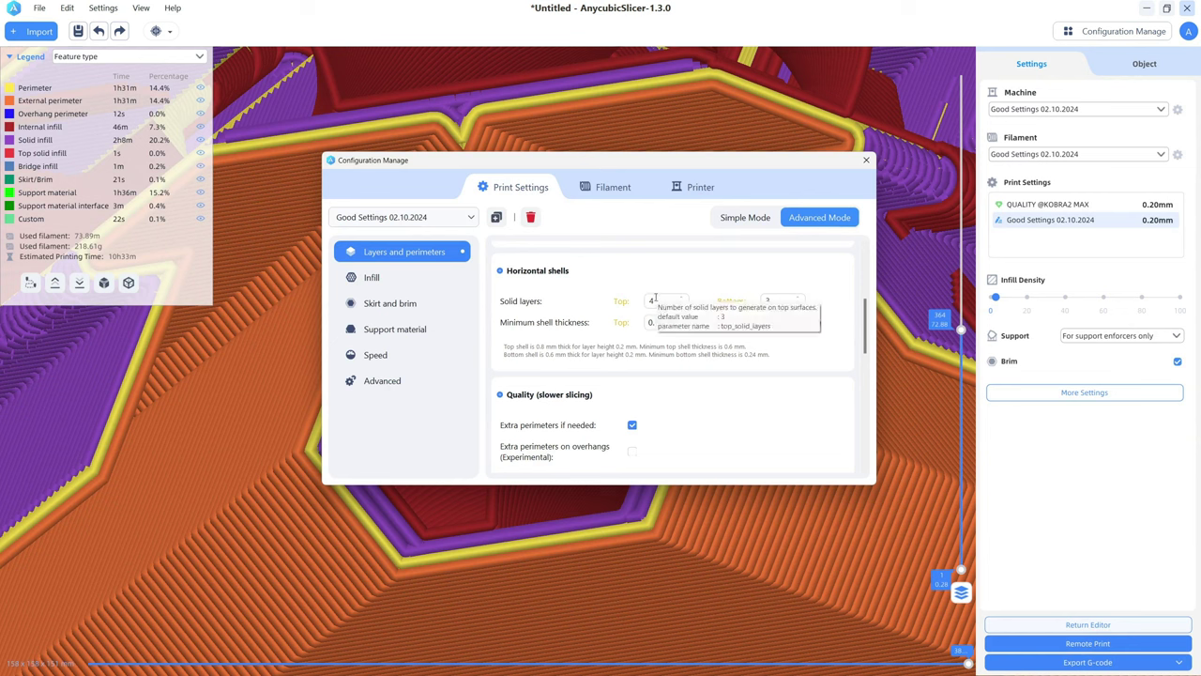
double_click(654, 300)
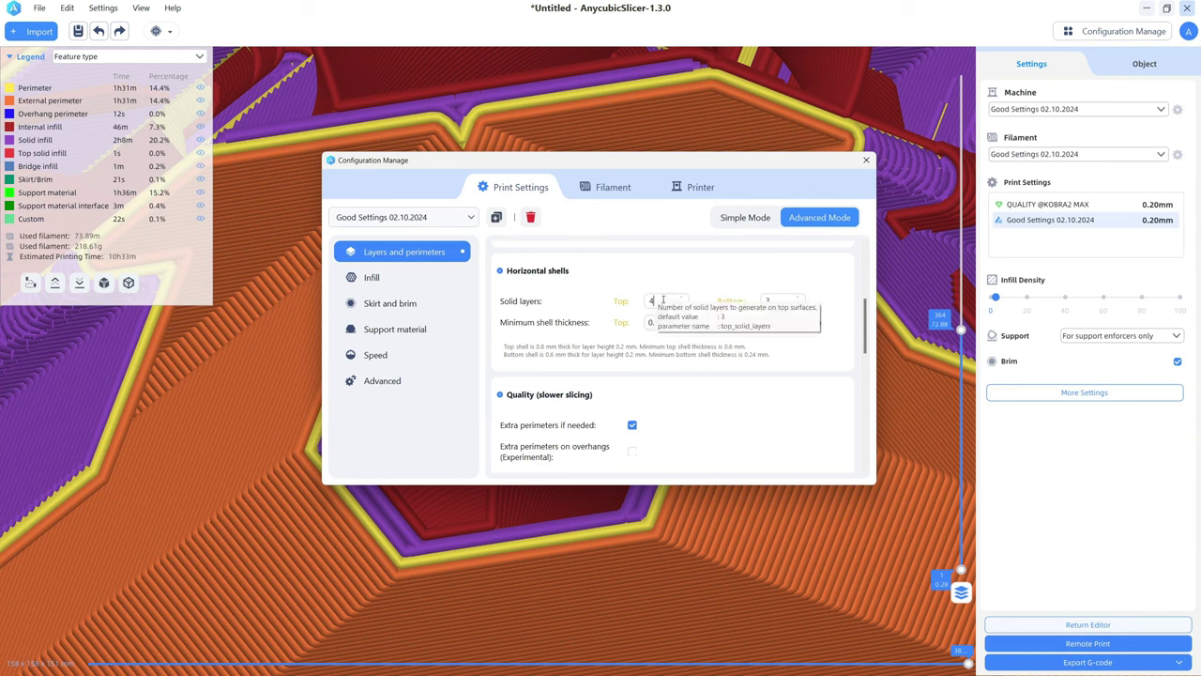
double_click(780, 301)
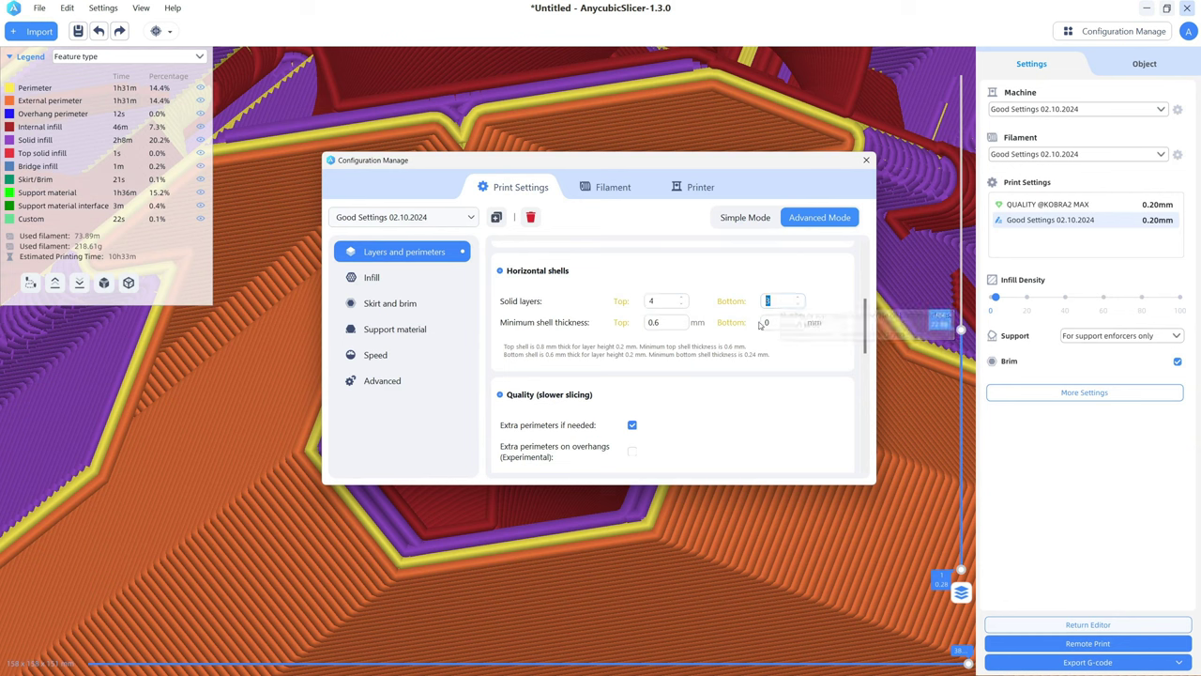